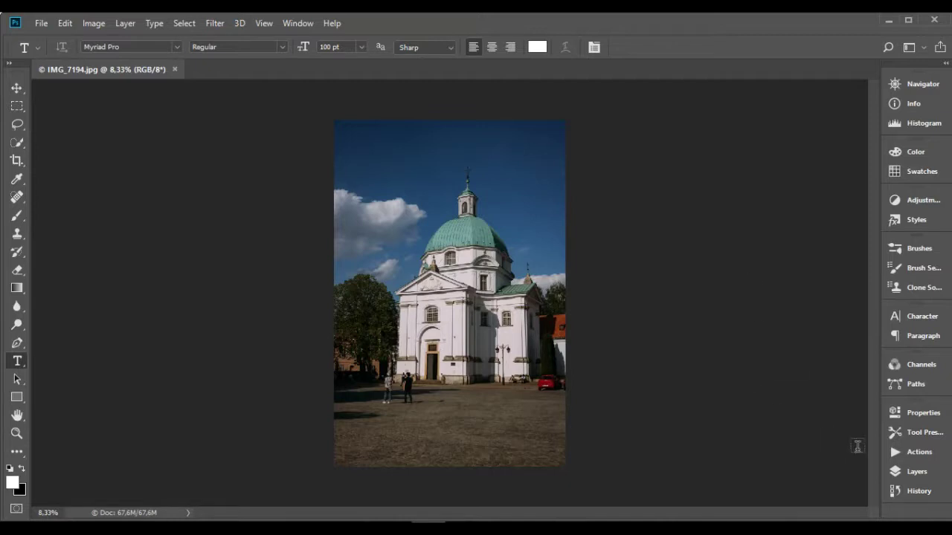
Step: Create a new action named 'Watermark' in the Actions panel and start recording it
left_click(898, 453)
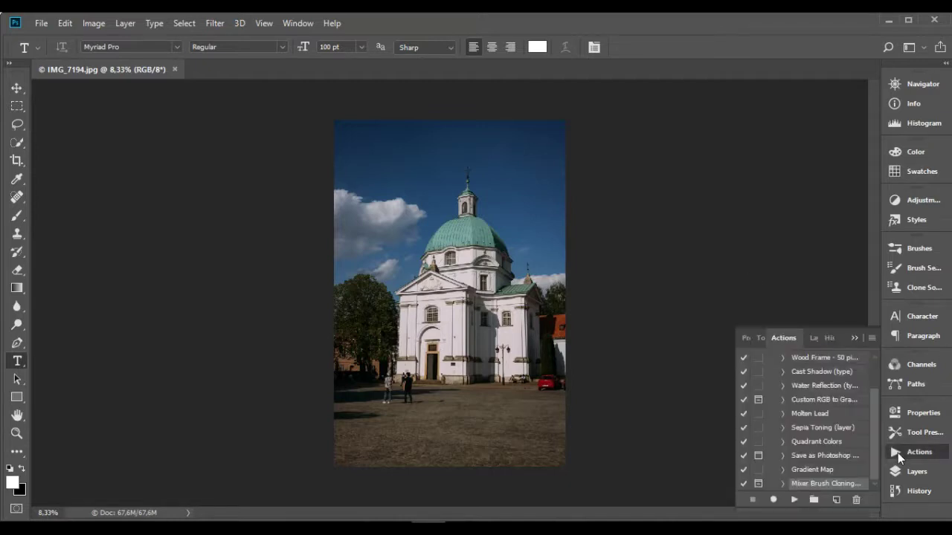
left_click(836, 501)
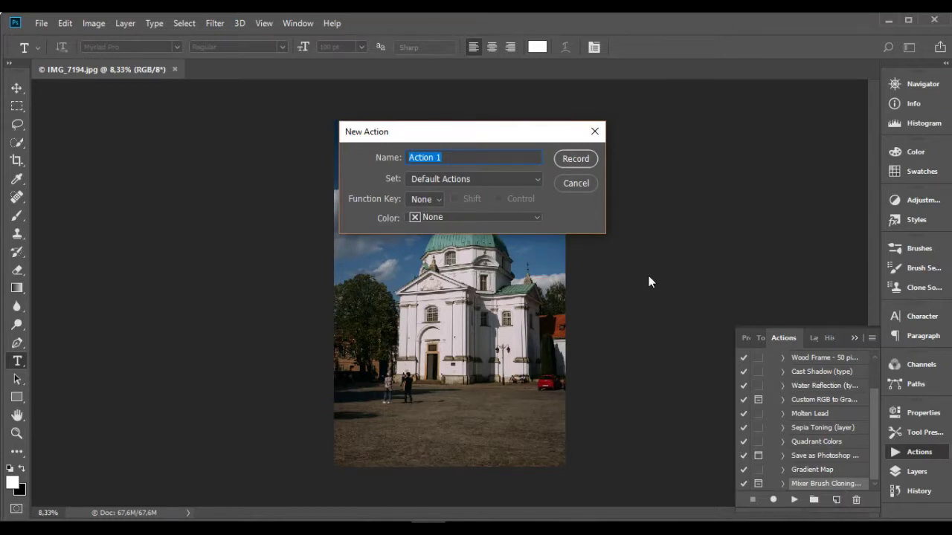
type("Watermark")
left_click(575, 159)
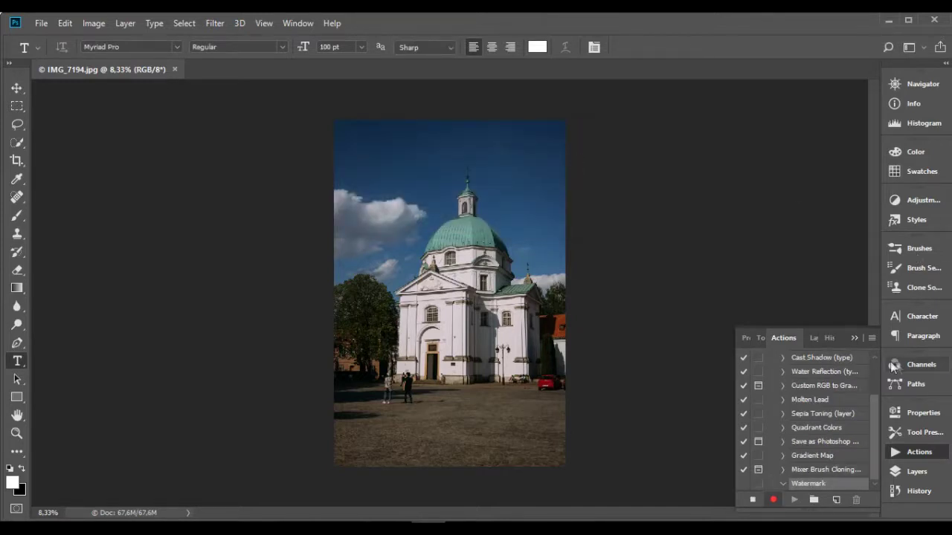
left_click(856, 338)
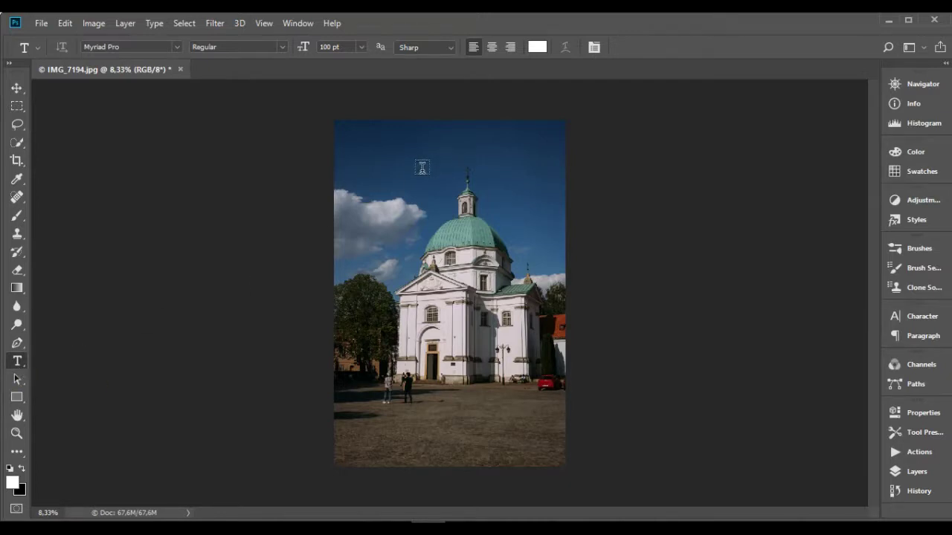
Step: Type 'NAME' in a text box near the top, set it to 200 pt, and prefix it with ©
left_click_drag(371, 139, 557, 210)
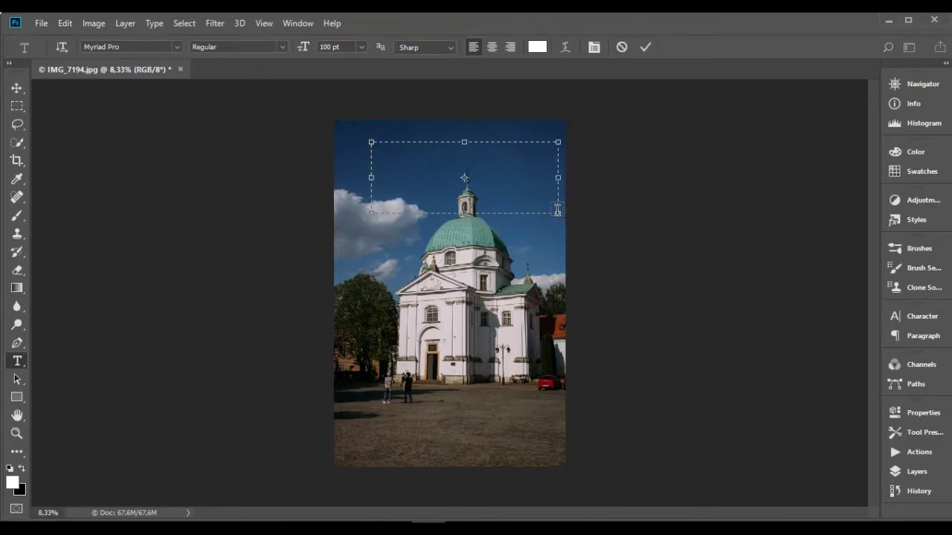
type("NAME")
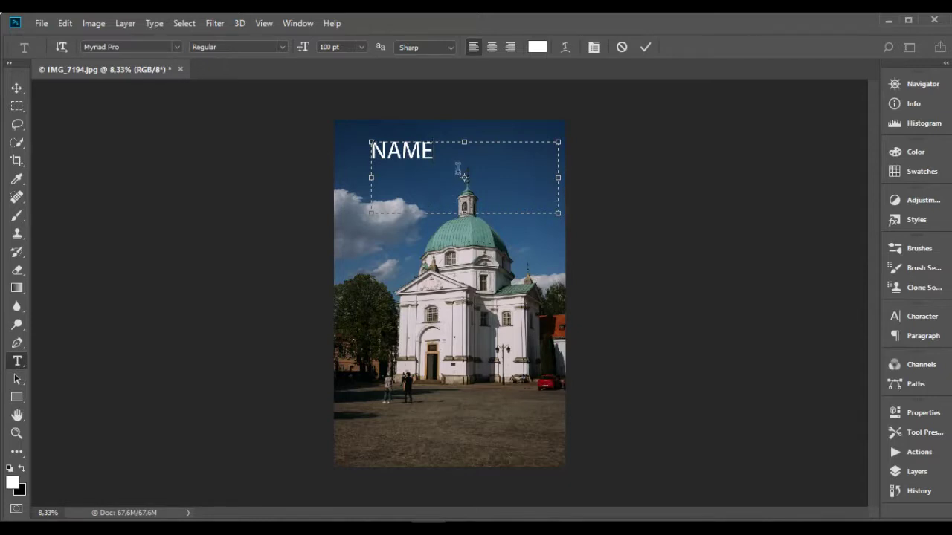
key("ctrl+a")
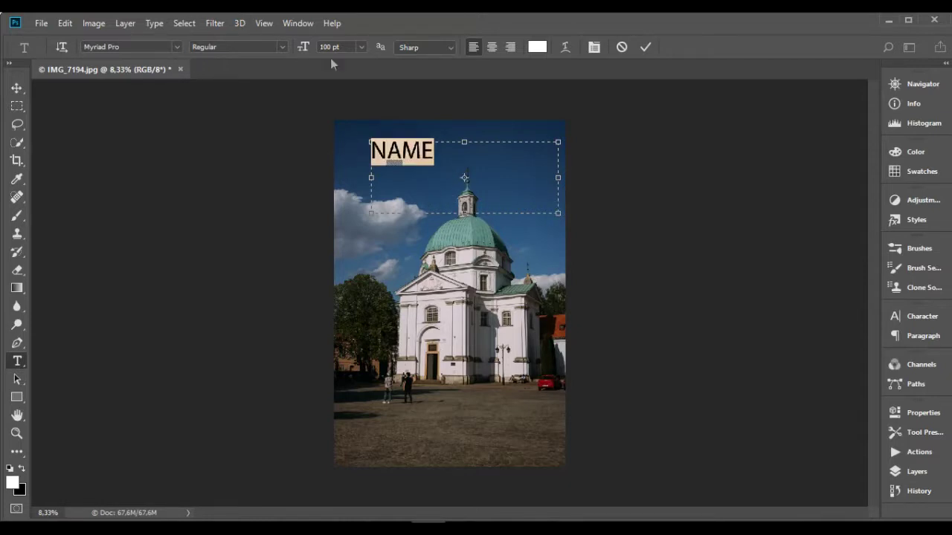
type("200")
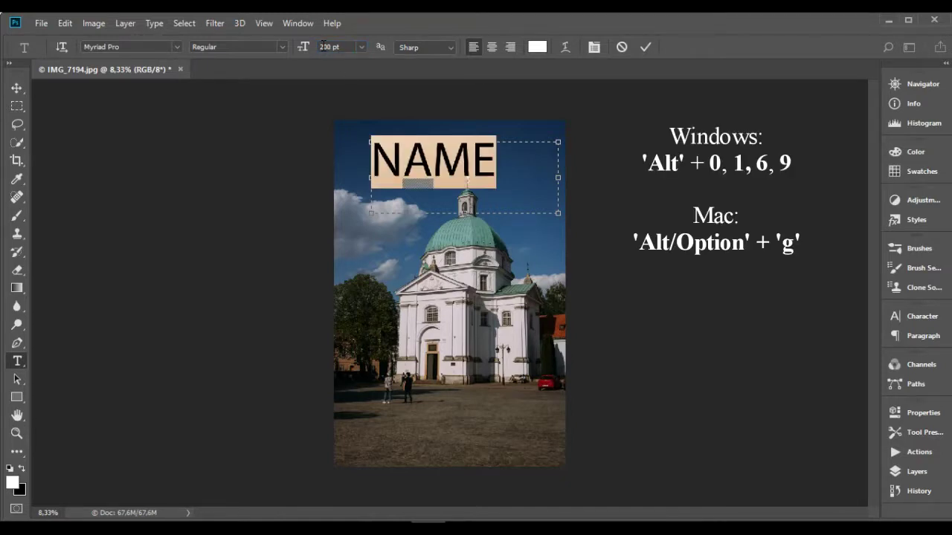
left_click(377, 153)
type("©")
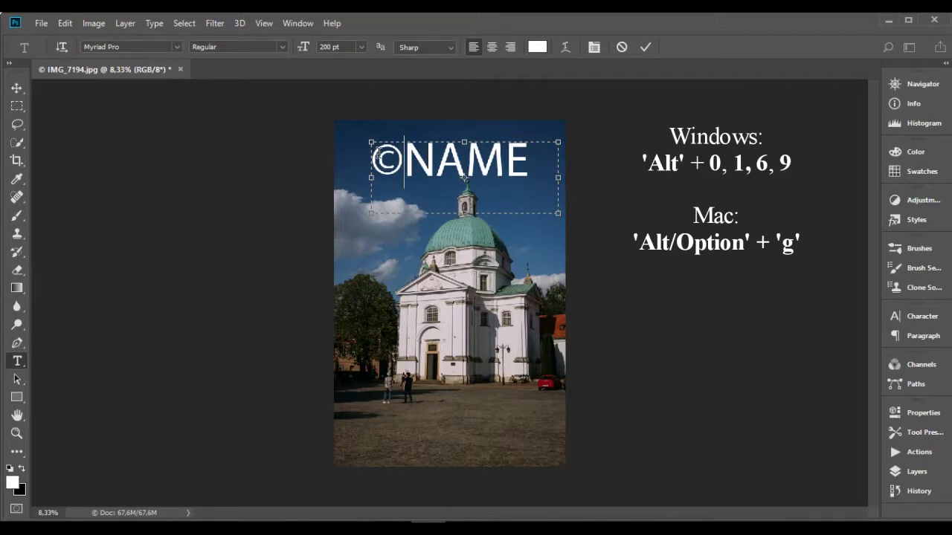
left_click(911, 473)
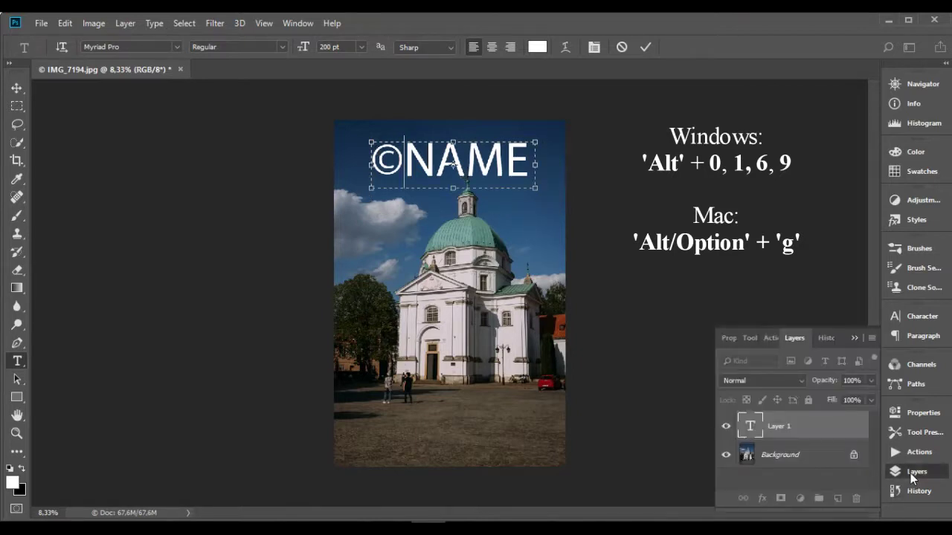
Step: Use Free Transform to move the ©NAME text down over the church facade
left_click(65, 24)
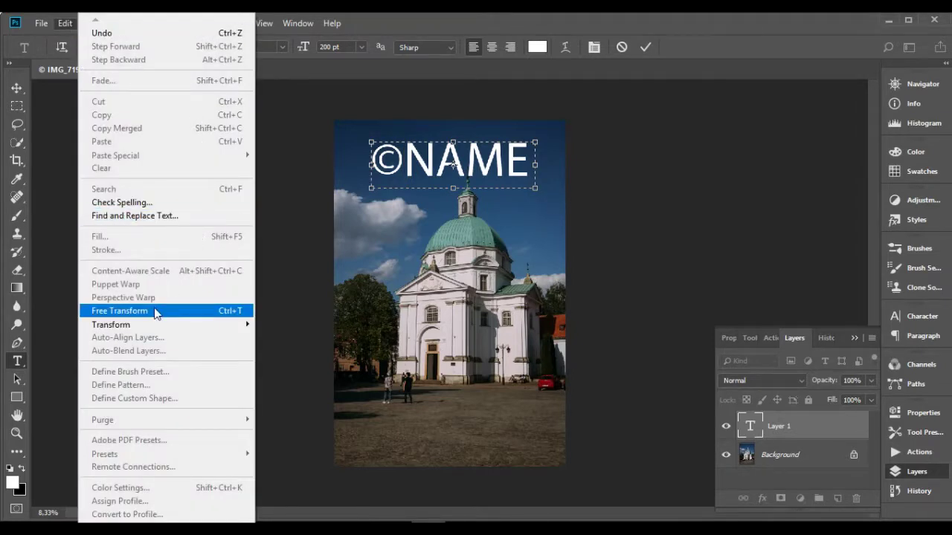
left_click(119, 310)
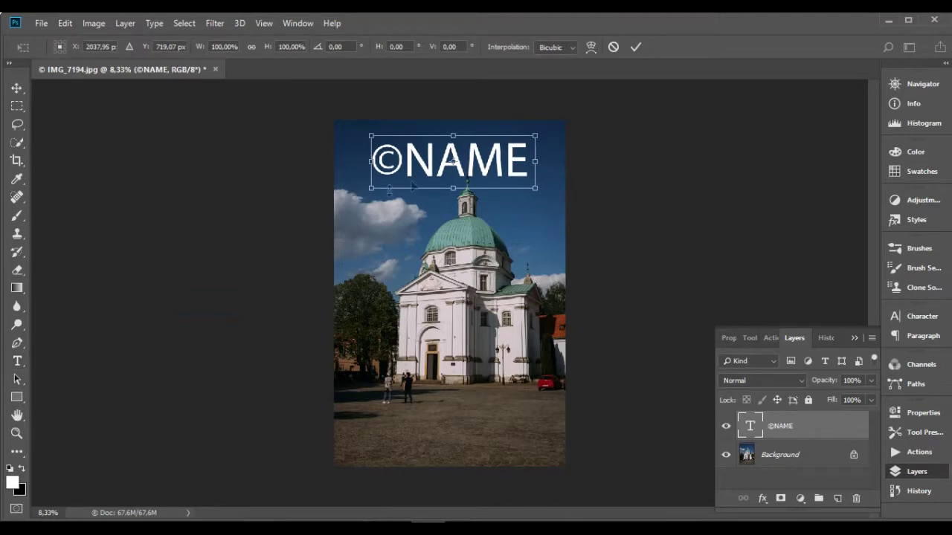
left_click_drag(434, 170, 430, 298)
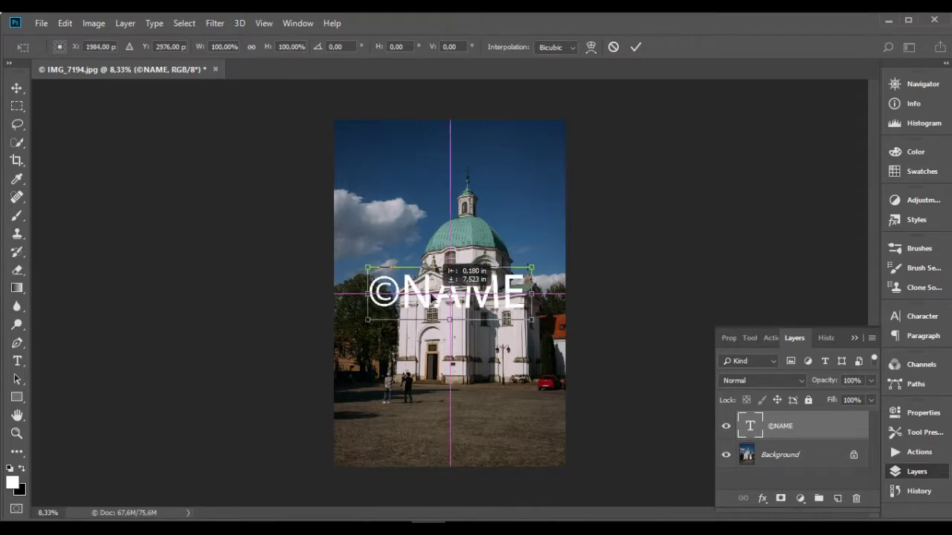
key("Return")
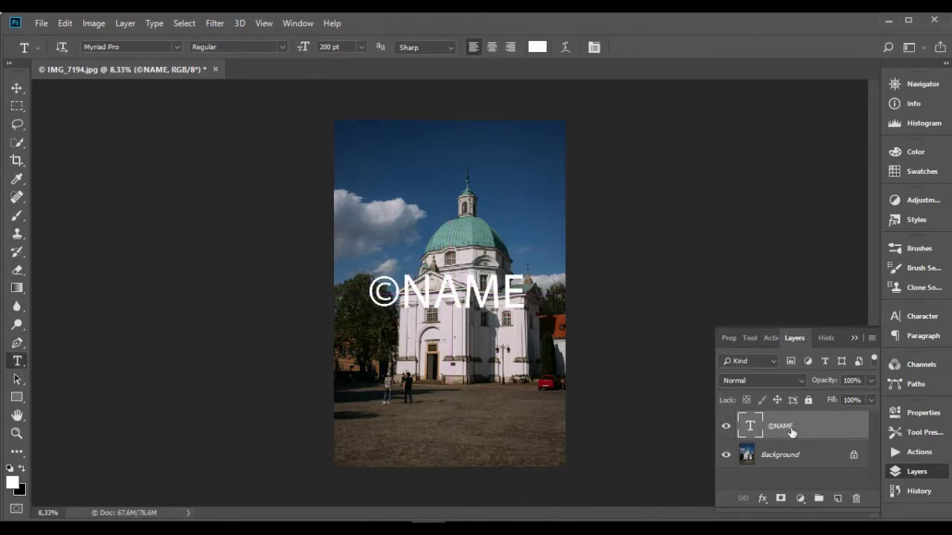
left_click(792, 458, "shift")
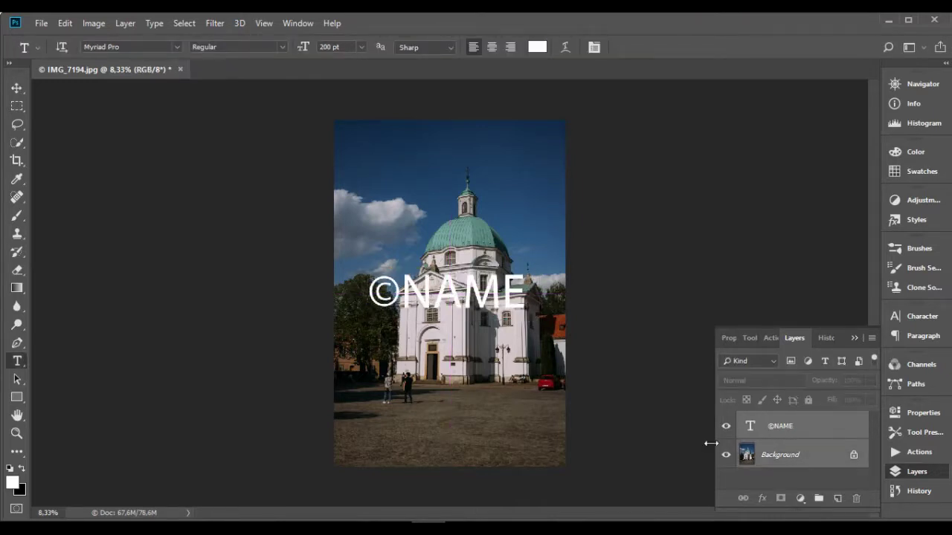
Step: Centre the ©NAME text on the Background layer with the Move tool's align buttons
left_click(16, 93)
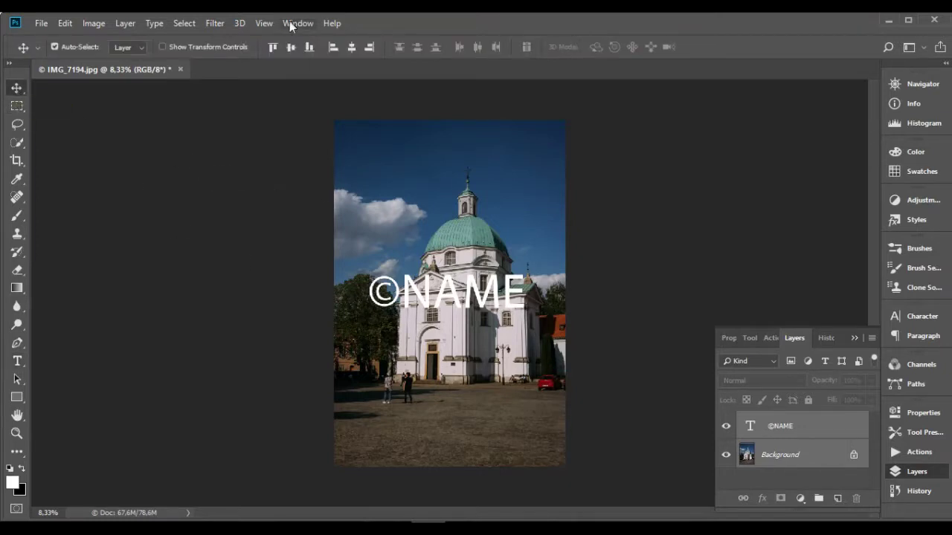
left_click(291, 48)
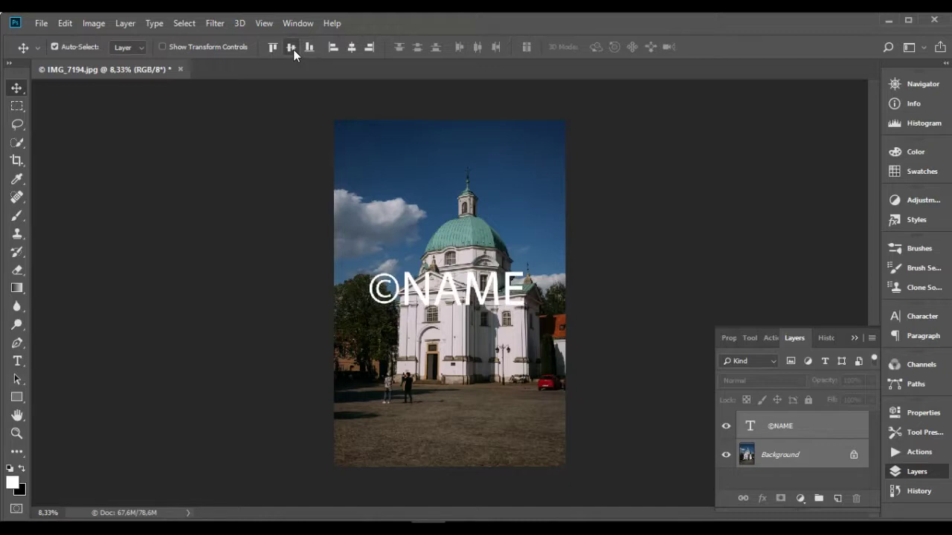
left_click(273, 48)
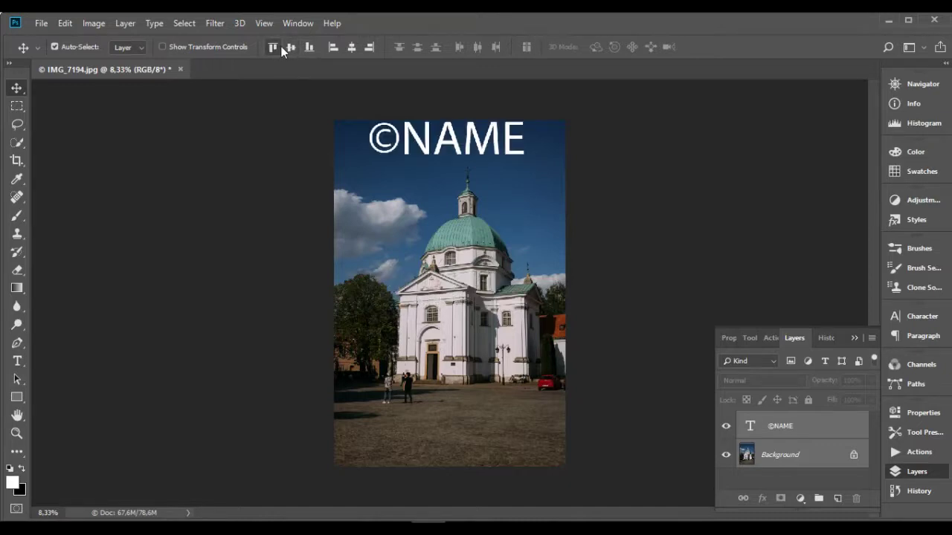
left_click(309, 49)
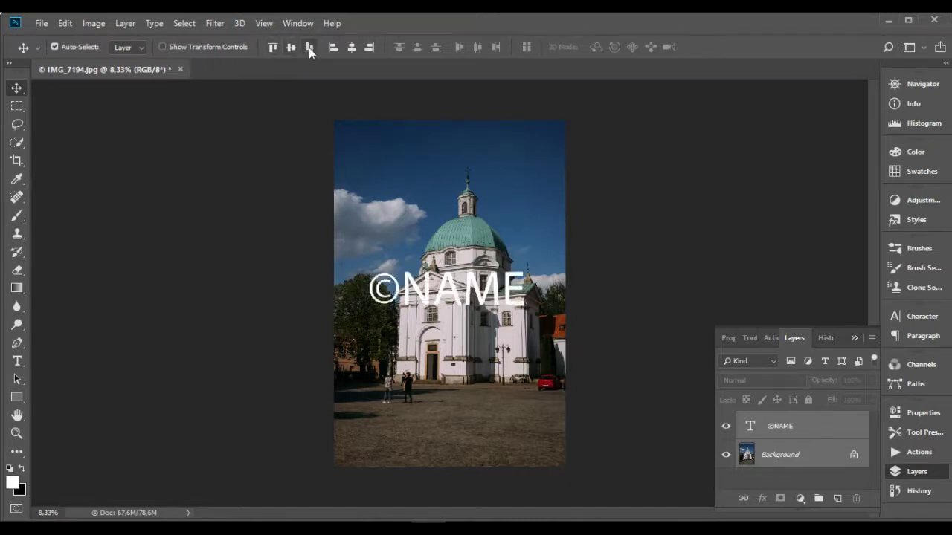
left_click(310, 49)
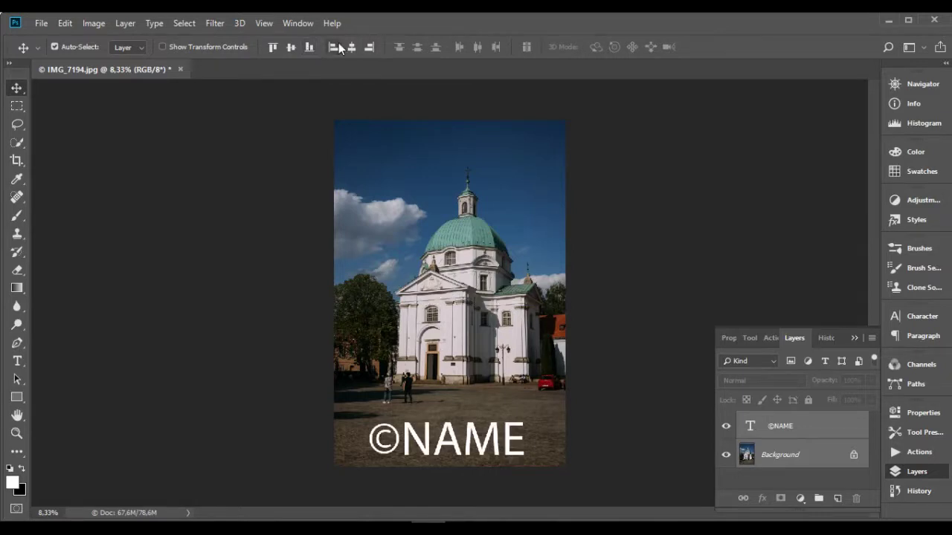
left_click(291, 48)
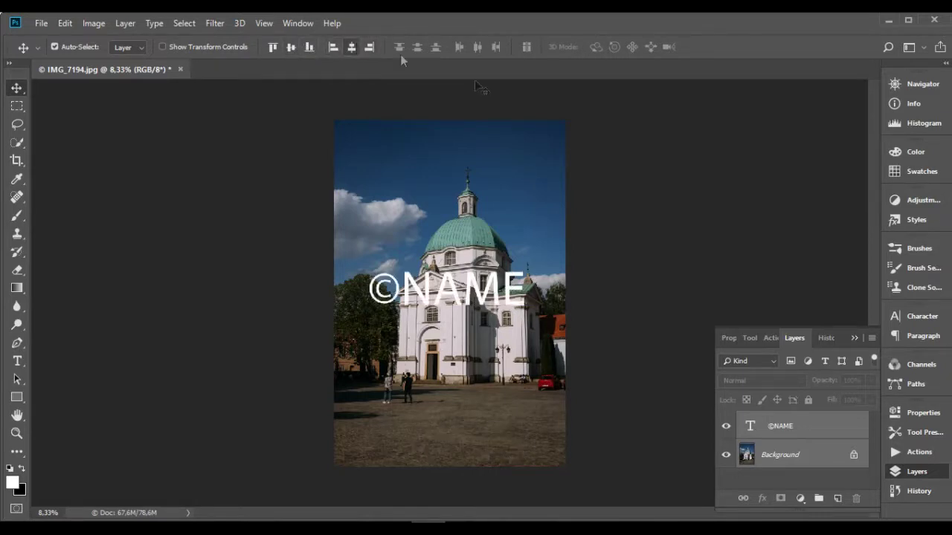
left_click(769, 430)
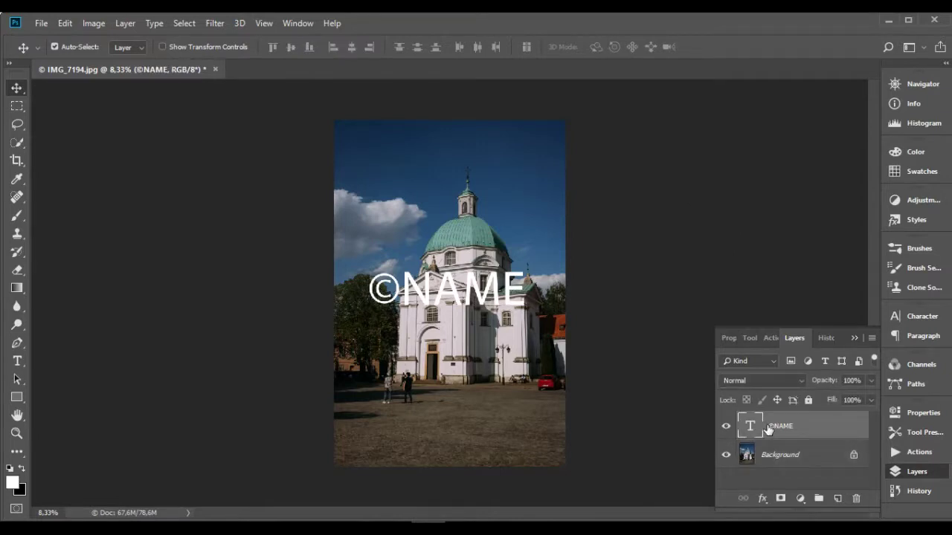
Step: Add a Bevel & Emboss effect to the ©NAME layer and set its Fill to 0%
left_click(135, 21)
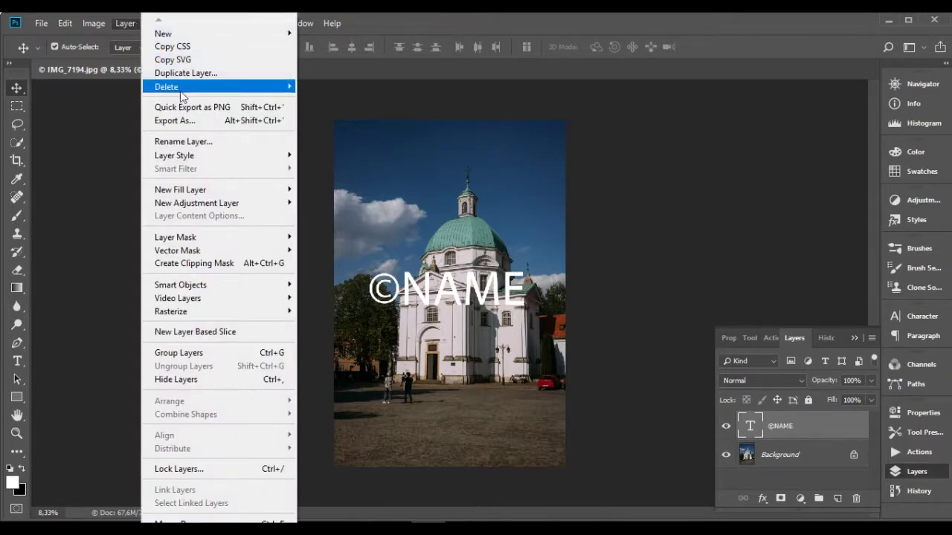
mouse_move(181, 159)
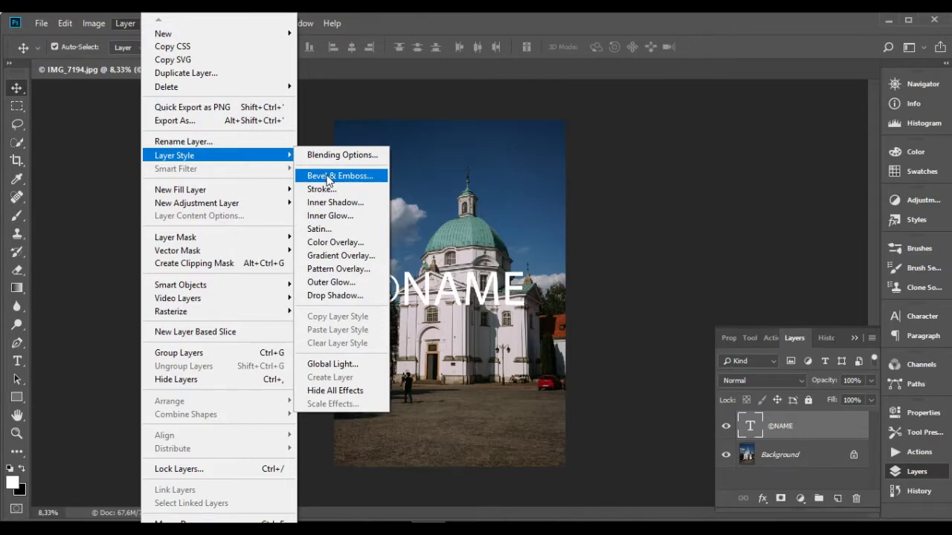
left_click(764, 500)
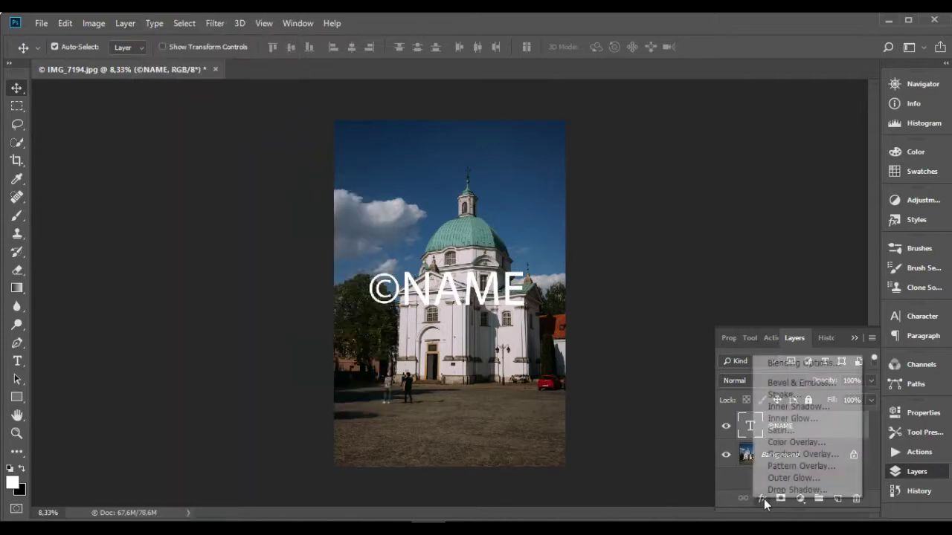
left_click(830, 382)
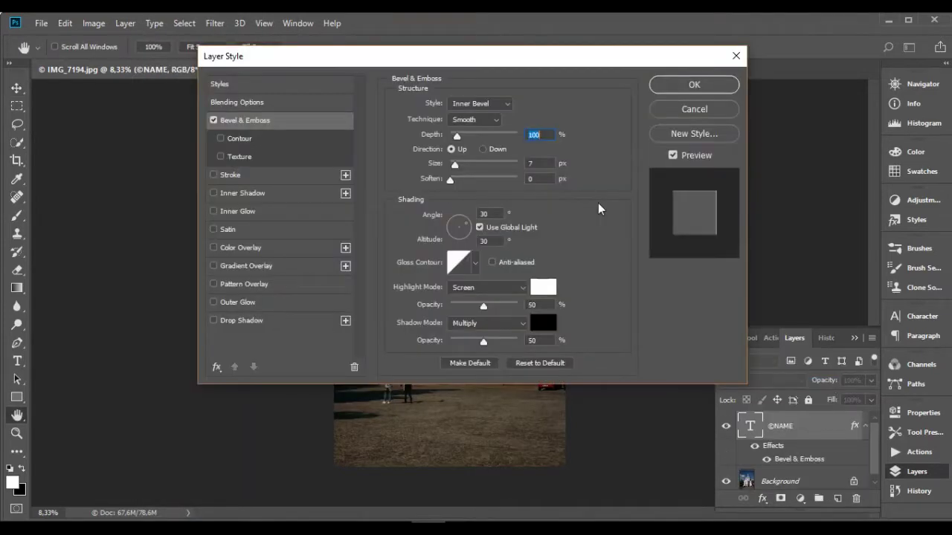
left_click(664, 84)
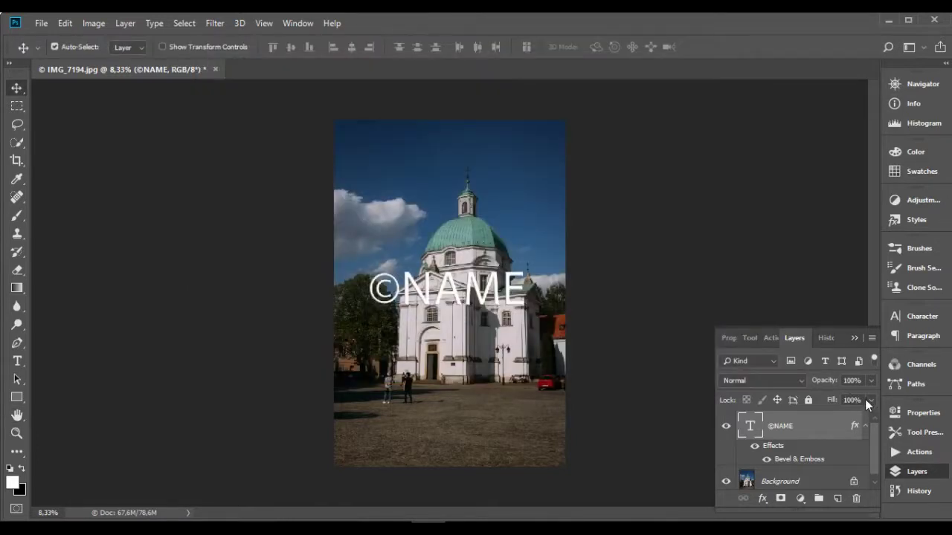
left_click(866, 399)
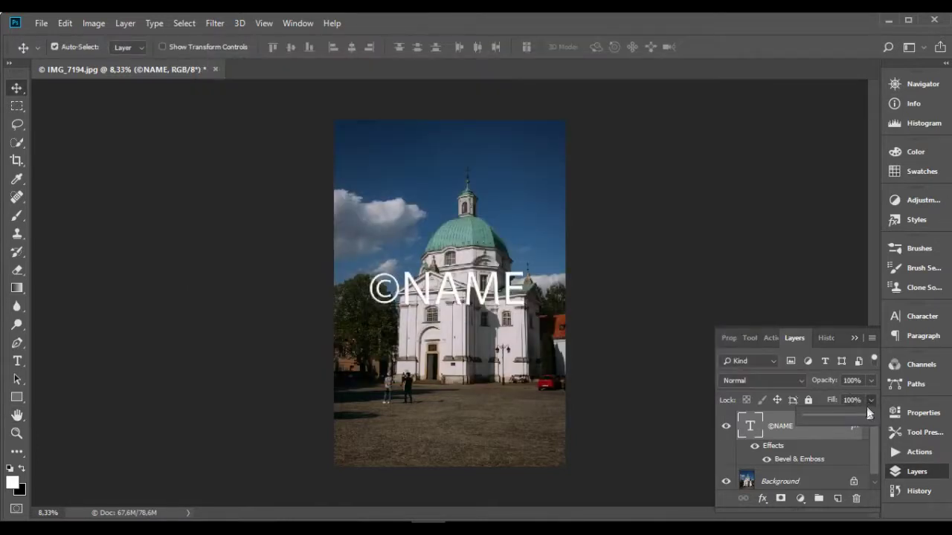
left_click_drag(868, 414, 766, 427)
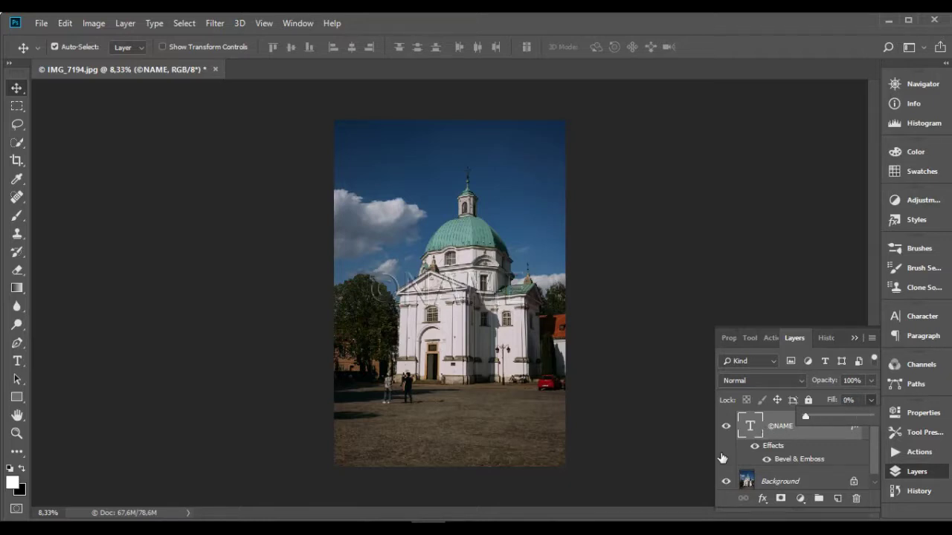
Step: Stop recording the Watermark action and close IMG_7194.jpg without saving
left_click(855, 338)
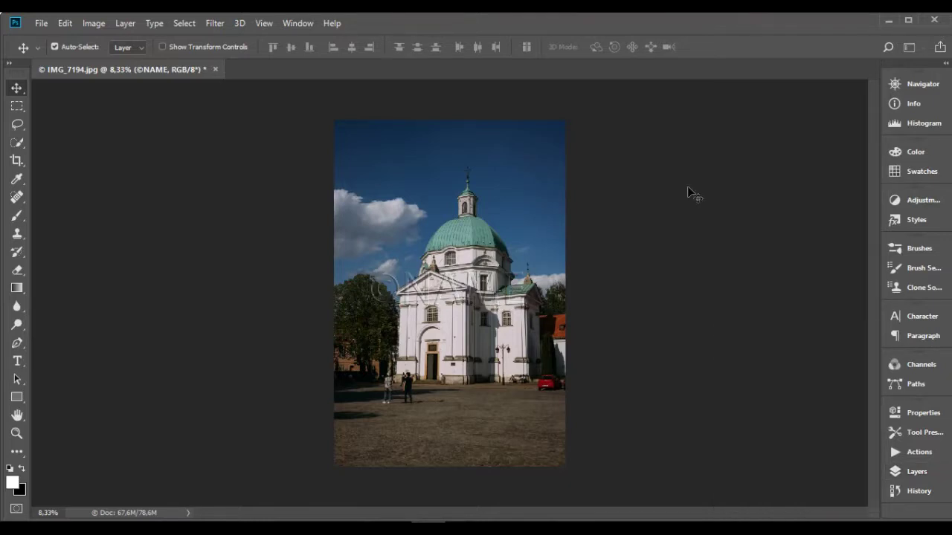
left_click(900, 456)
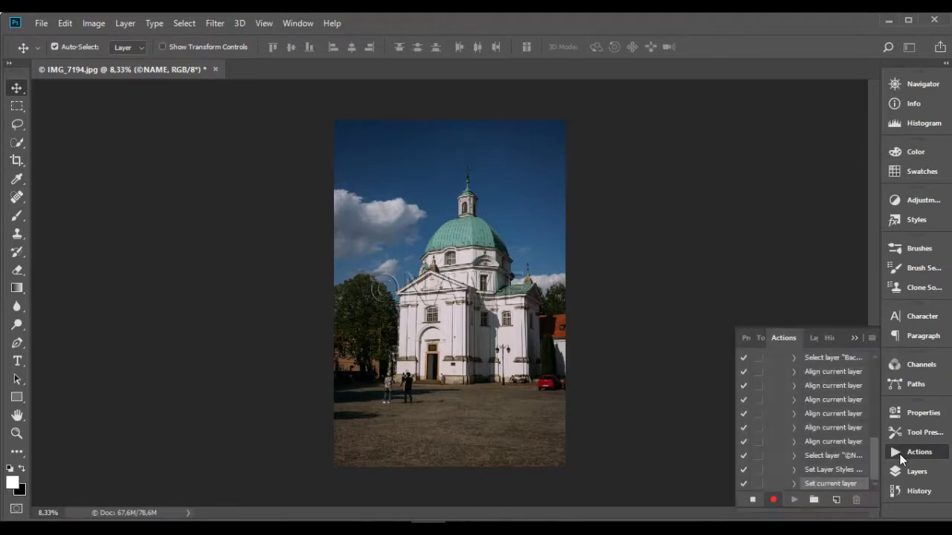
left_click(754, 505)
left_click(853, 339)
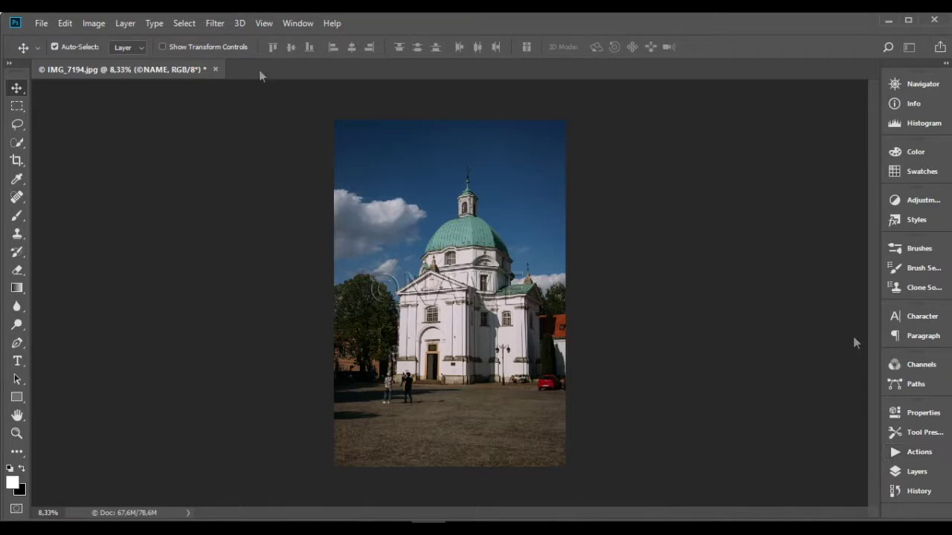
left_click(215, 69)
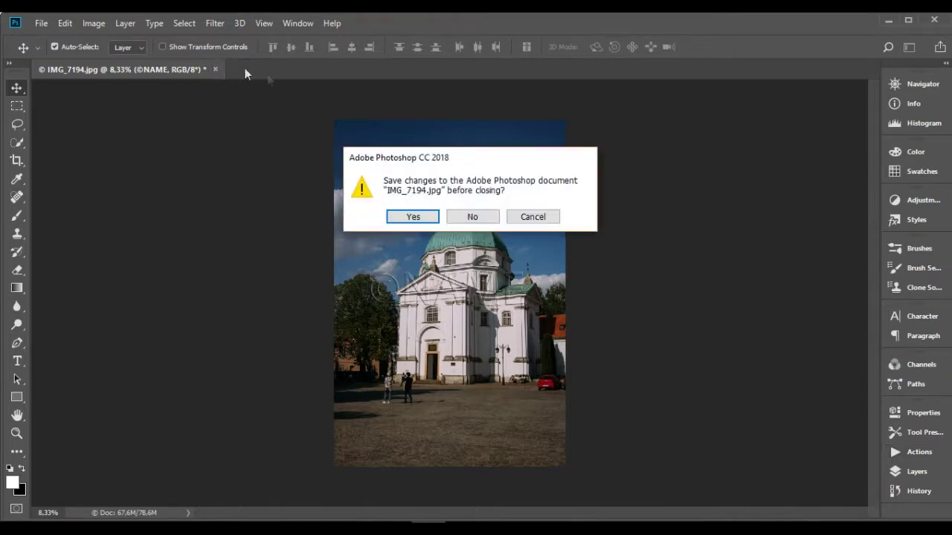
left_click(473, 221)
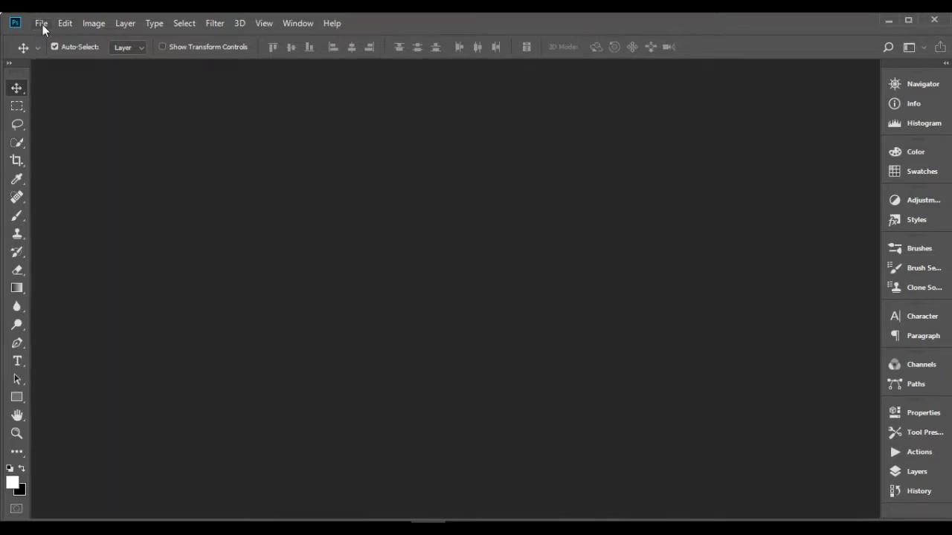
Step: Run the Image Processor with the Default Actions > Watermark action, saving quality-11 JPEGs
left_click(42, 24)
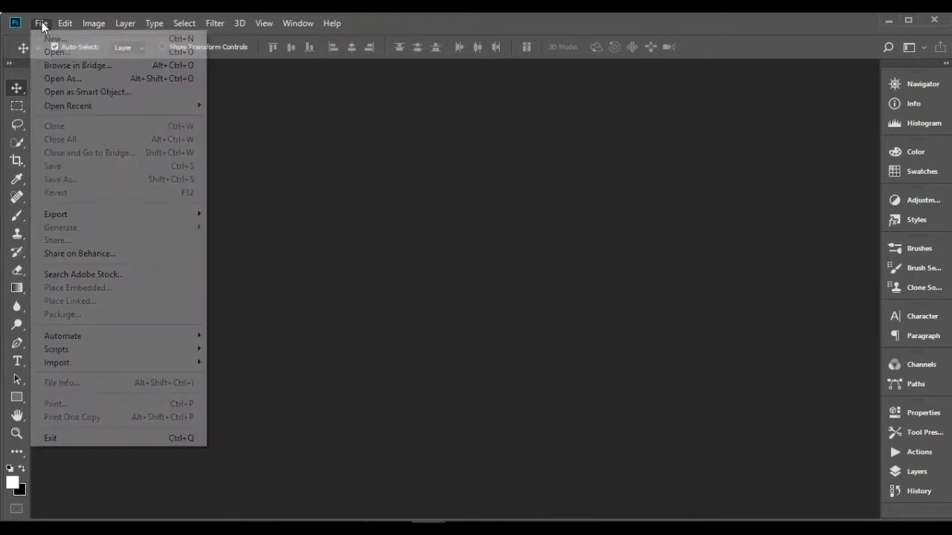
mouse_move(141, 350)
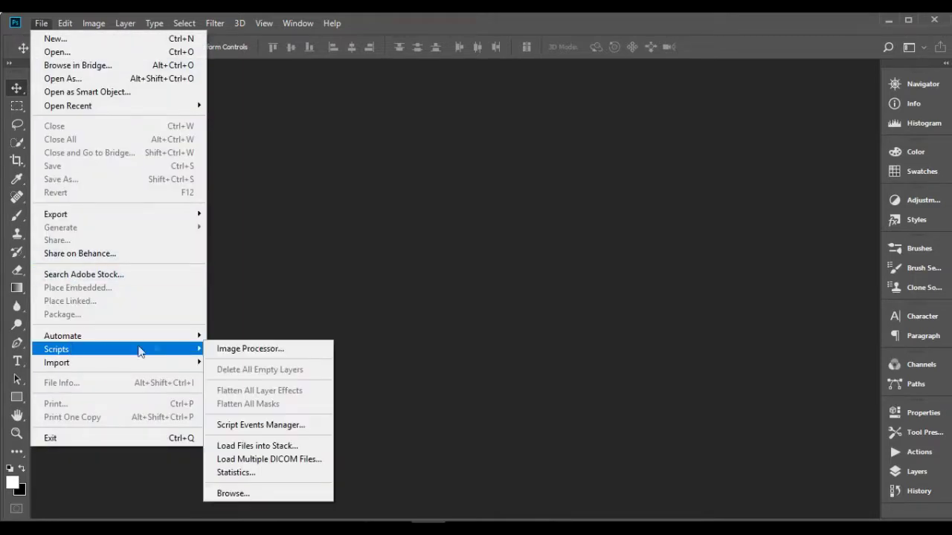
left_click(232, 355)
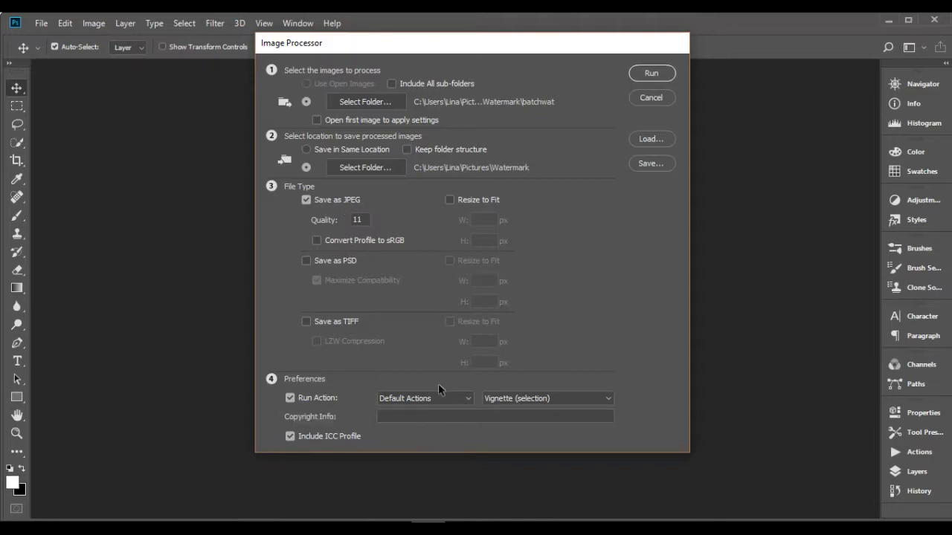
left_click(512, 395)
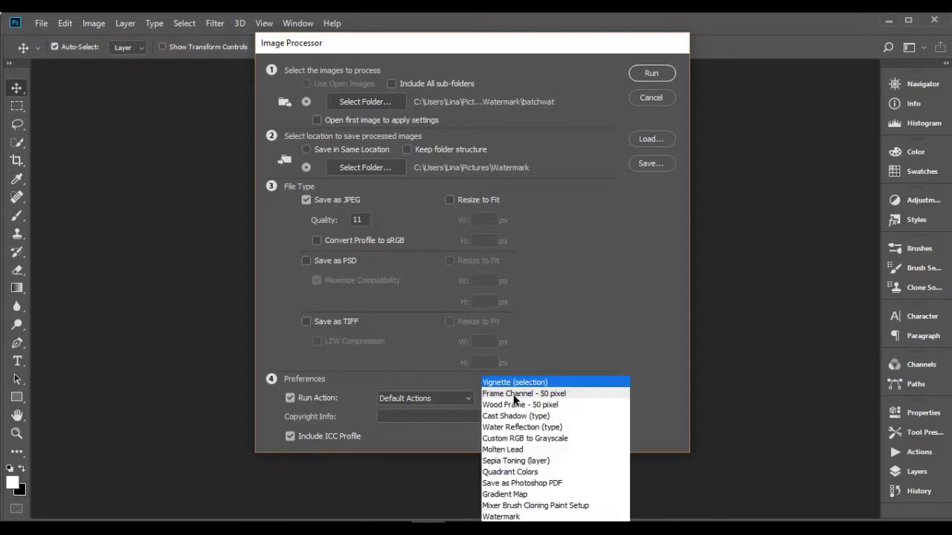
left_click(503, 516)
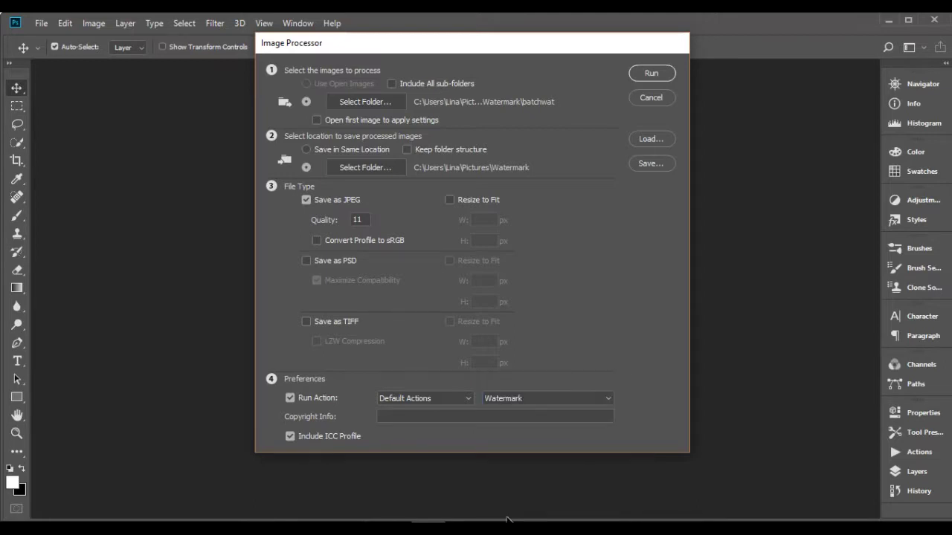
left_click(642, 78)
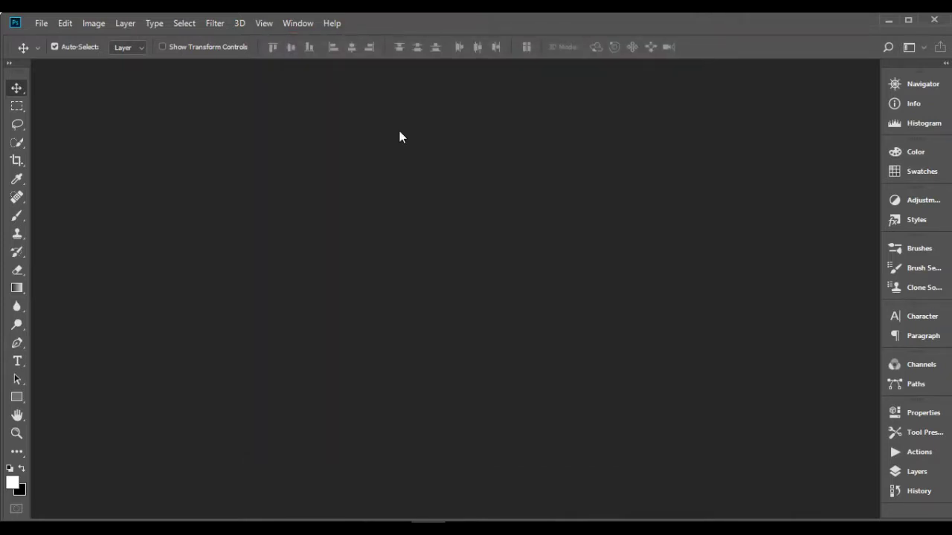
Step: Run a Batch playing the Watermark action, with Folder as both source and destination
left_click(43, 24)
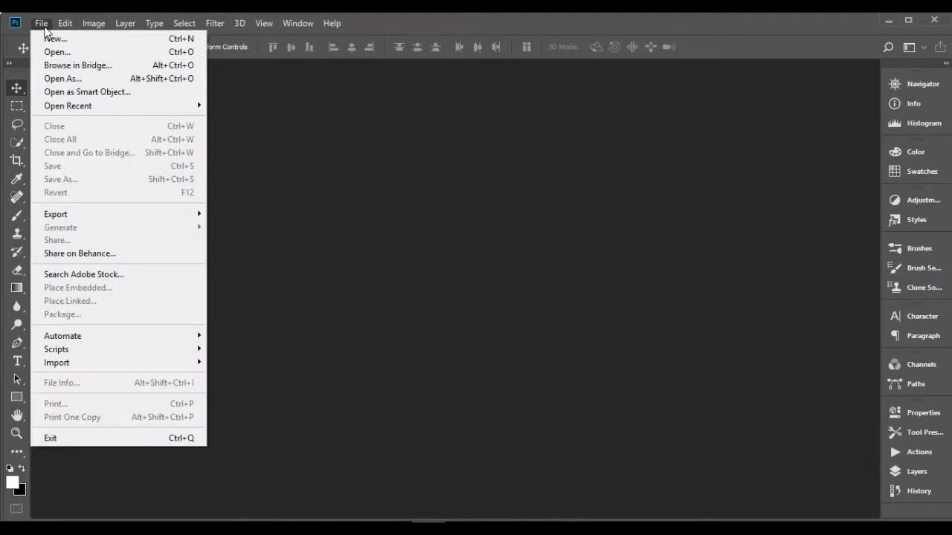
mouse_move(77, 337)
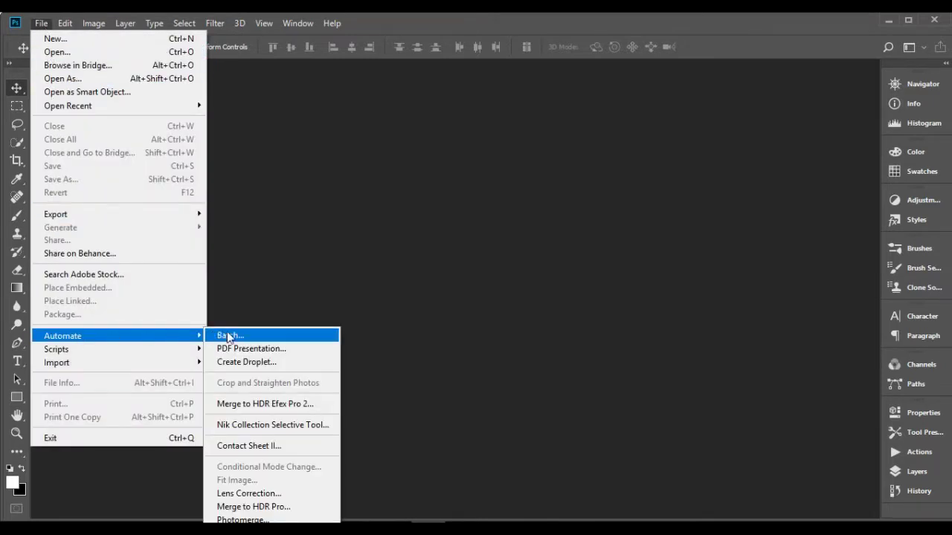
left_click(229, 337)
left_click(254, 133)
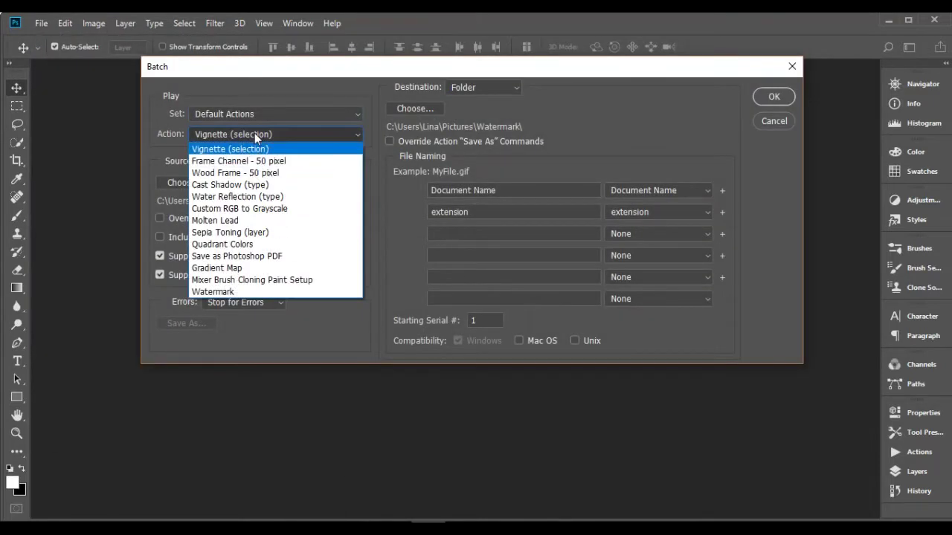
left_click(230, 291)
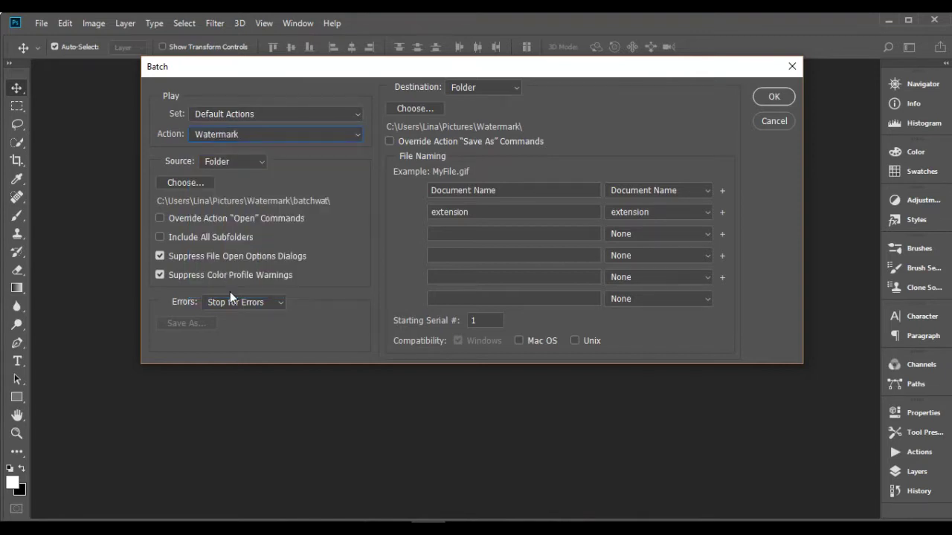
left_click(231, 161)
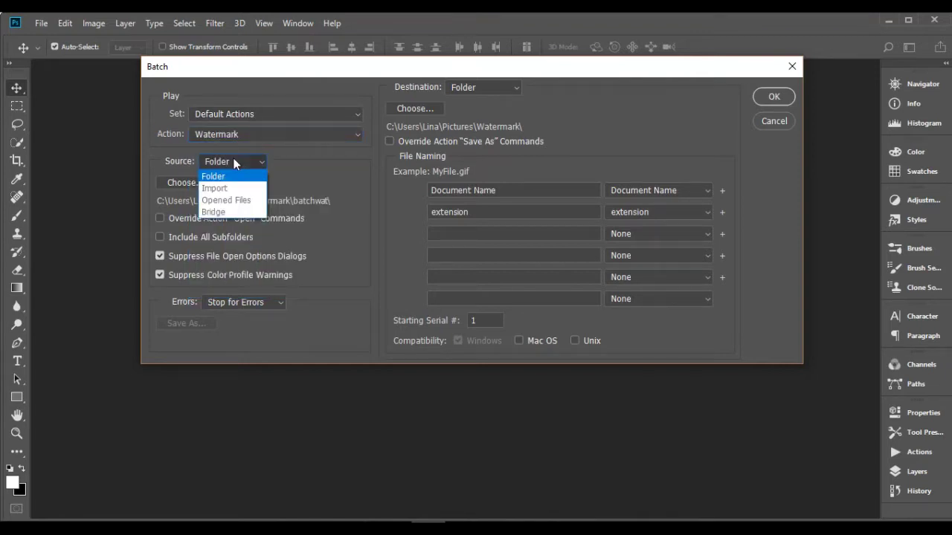
left_click(233, 162)
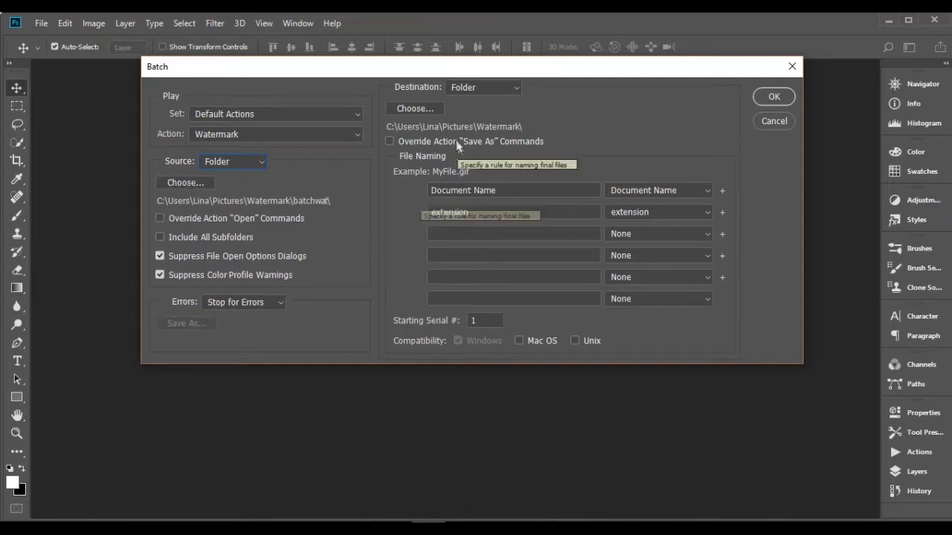
left_click(466, 87)
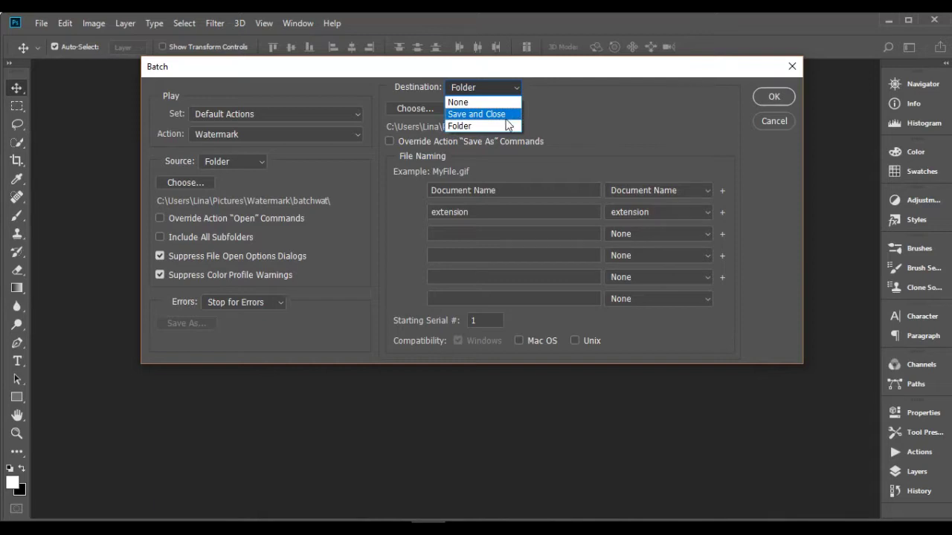
left_click(484, 126)
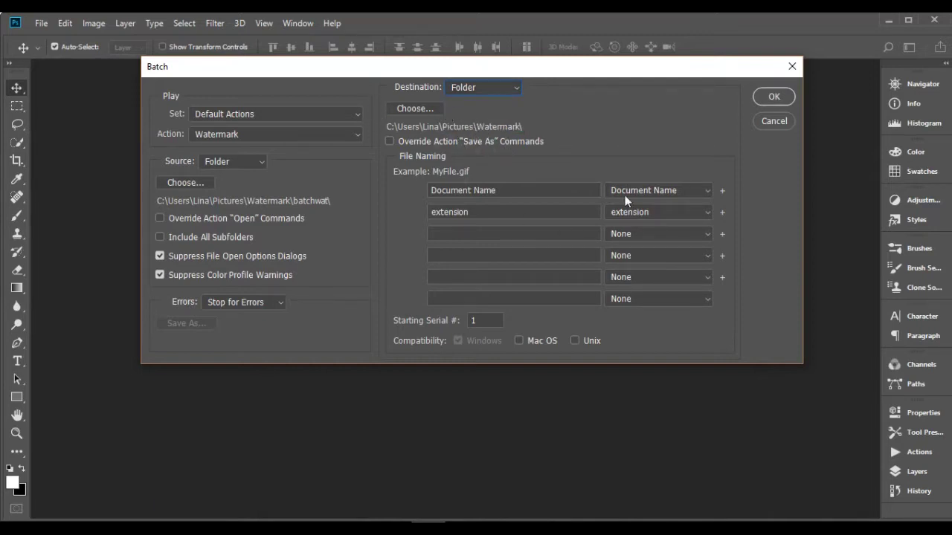
left_click(772, 99)
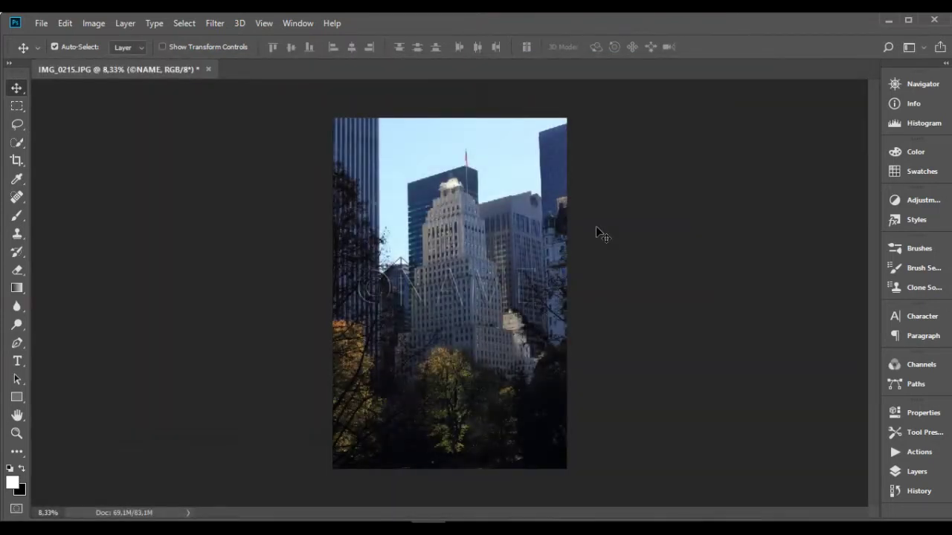